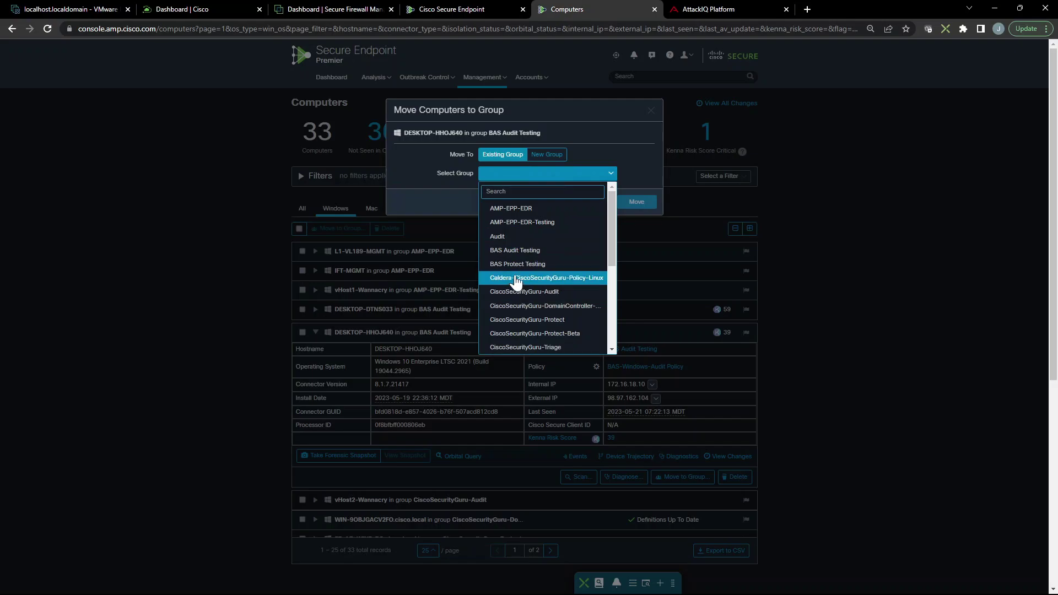
- Move computer DESKTOP-HHOJ640 to the existing group BAS Protect Testing
click(517, 265)
click(630, 203)
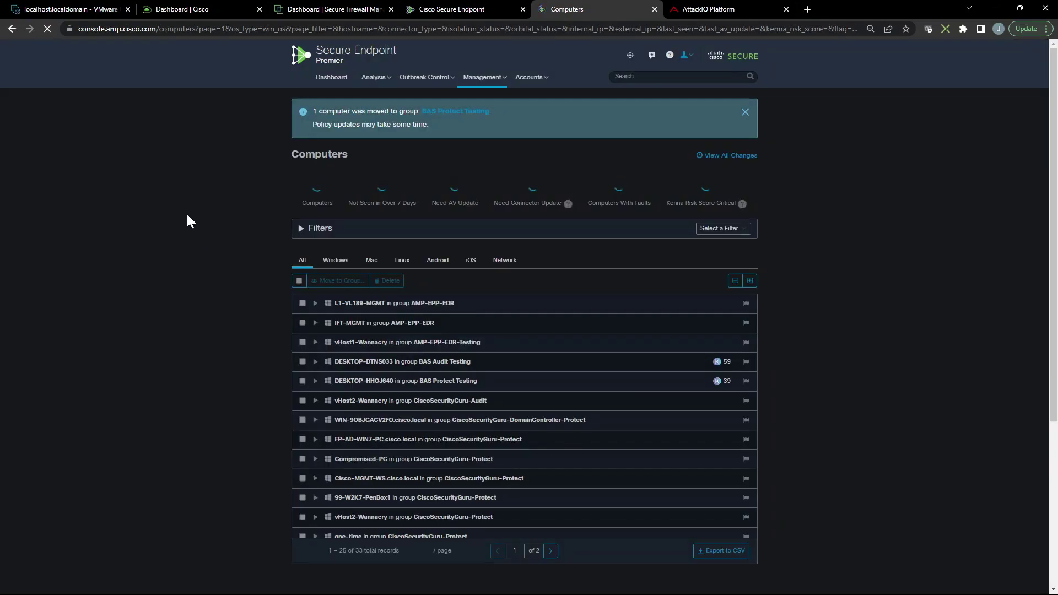
- Switch to the BAS-WIN-1 virtual machine console and update the Secure Endpoint policy in Cisco Secure Client
click(74, 11)
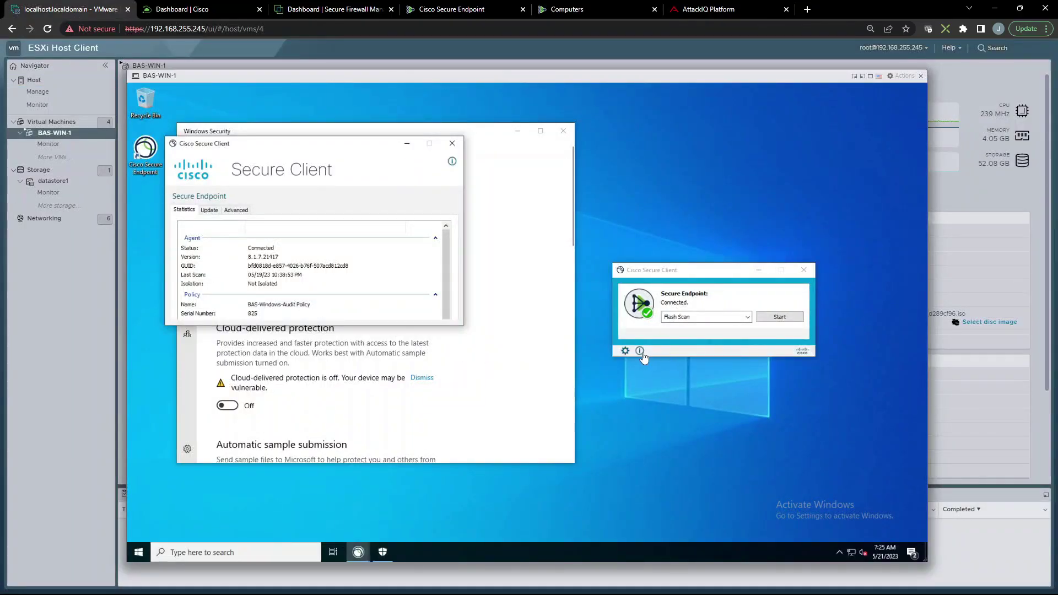
click(209, 210)
click(240, 279)
- Check the applied policy in the Secure Endpoint statistics and the Virus & threat protection overview in Windows Security
click(185, 212)
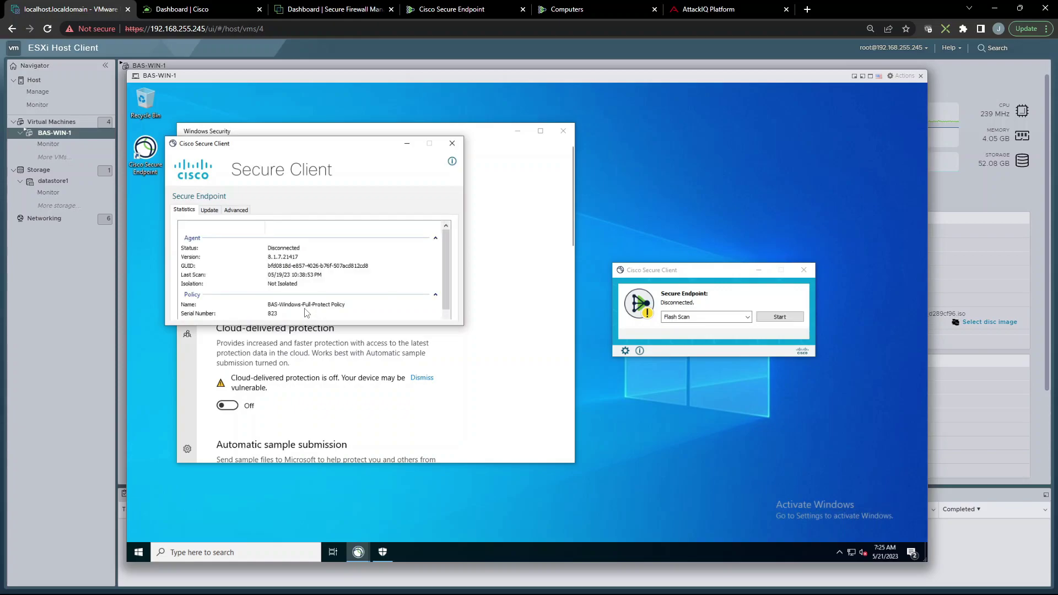
click(522, 299)
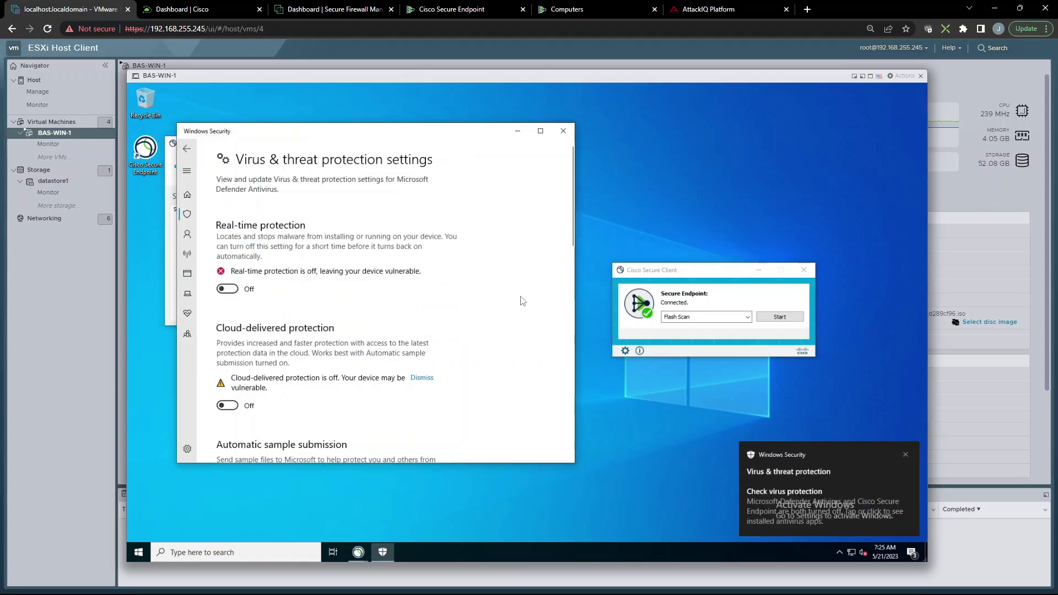
click(187, 150)
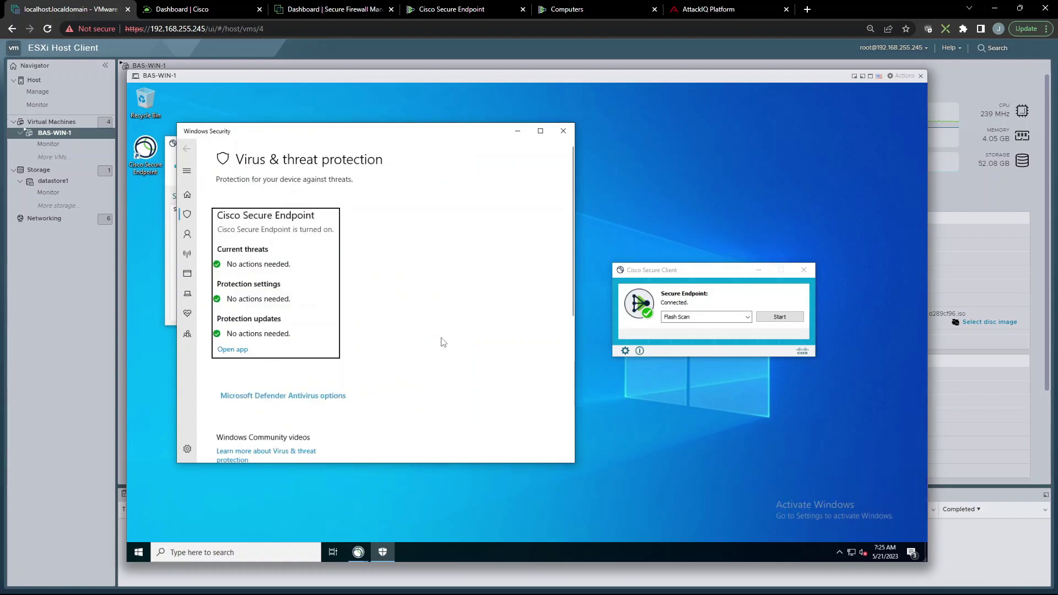
- Switch to the AttackIQ Platform and open the assessment Endpoint - Prevention - Selection - CONFIRMED
click(706, 10)
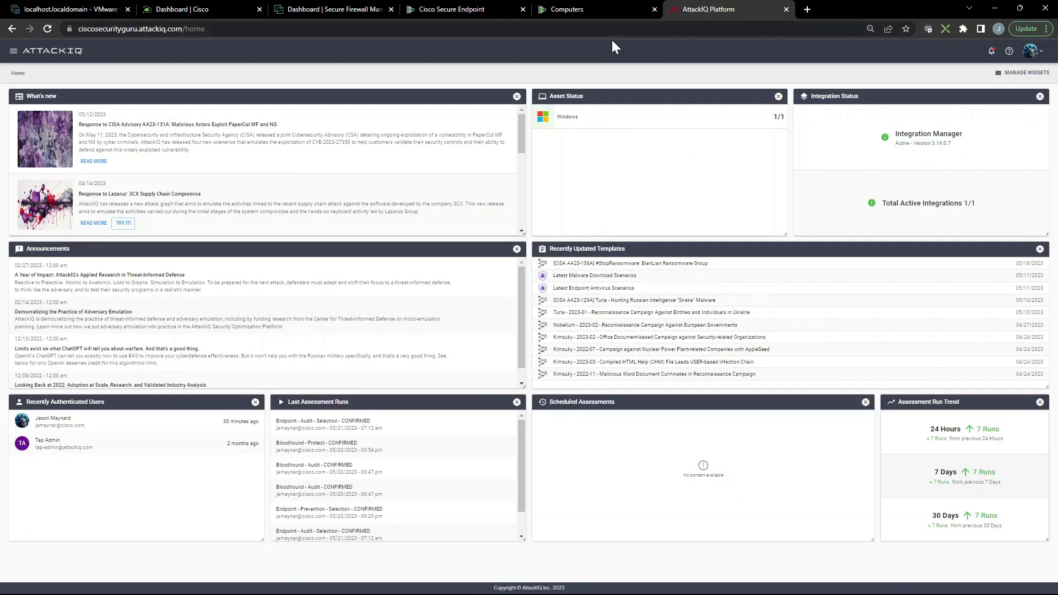
click(13, 51)
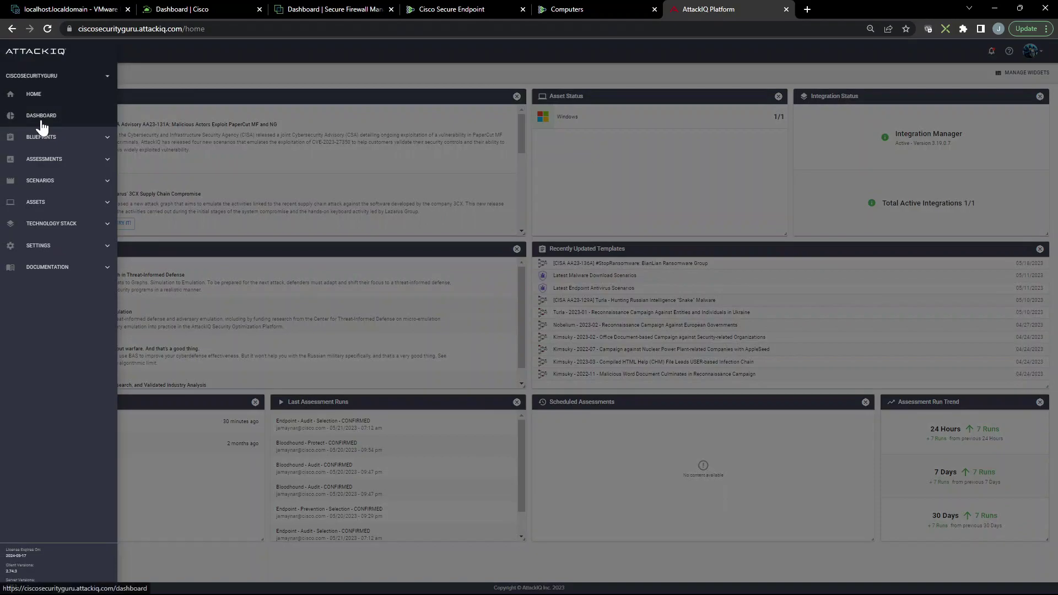
click(47, 160)
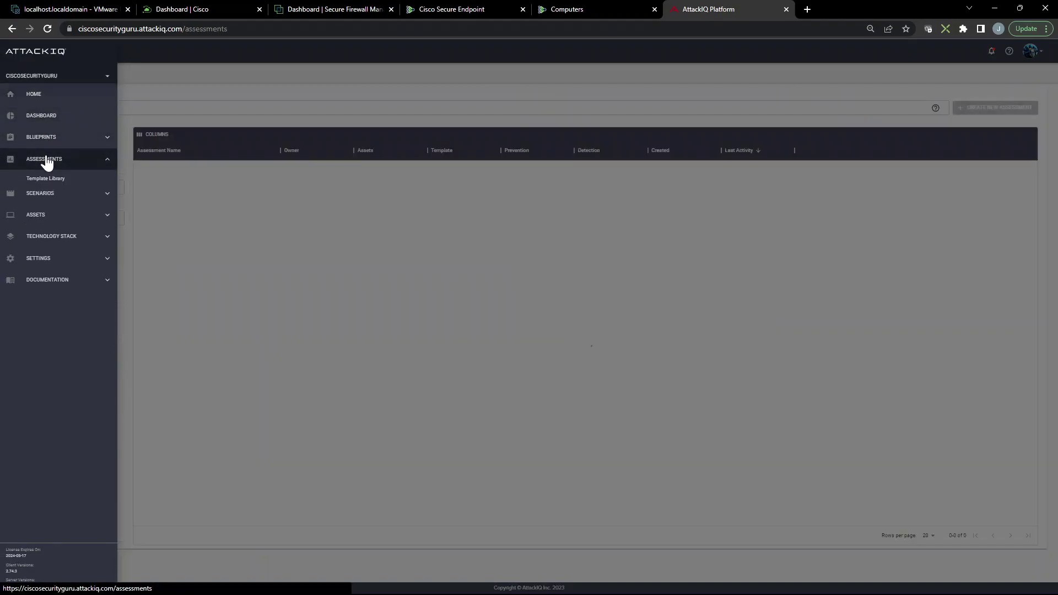
click(262, 399)
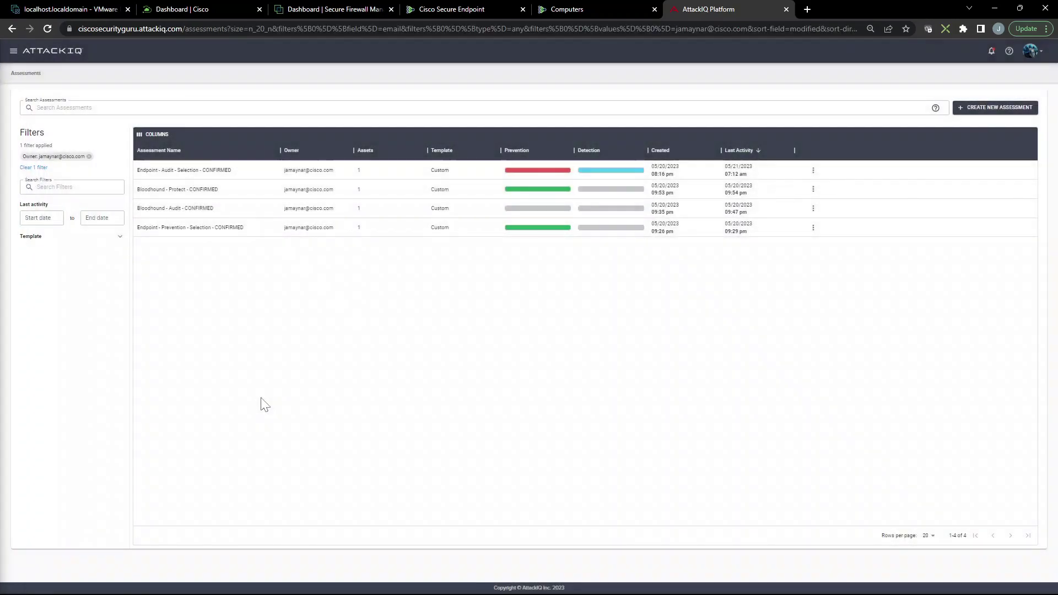
click(202, 236)
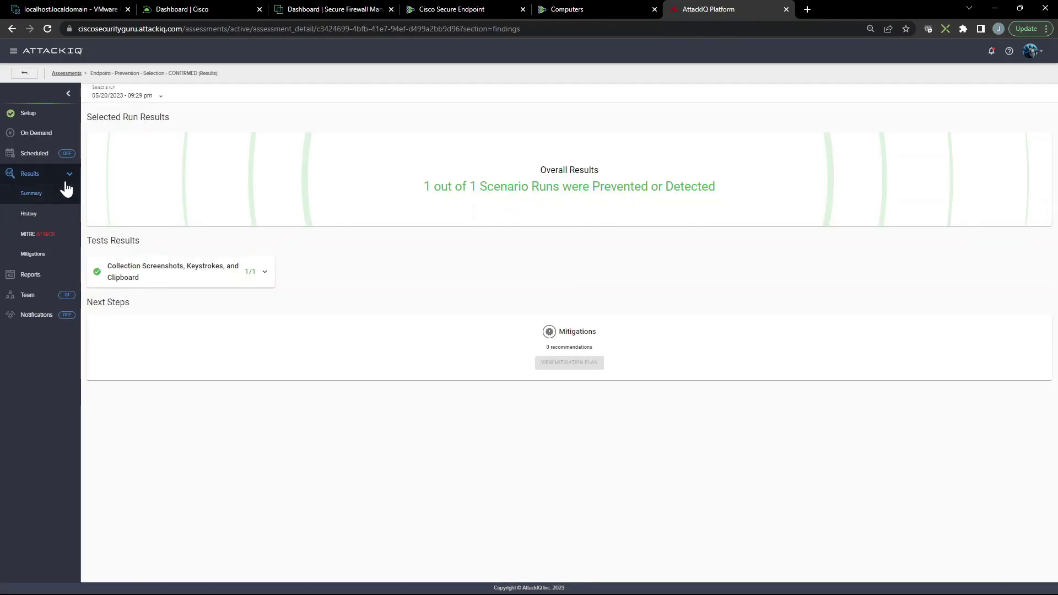
- Review the assessment's setup with its test and selected asset, and start an on-demand run
click(34, 133)
click(29, 118)
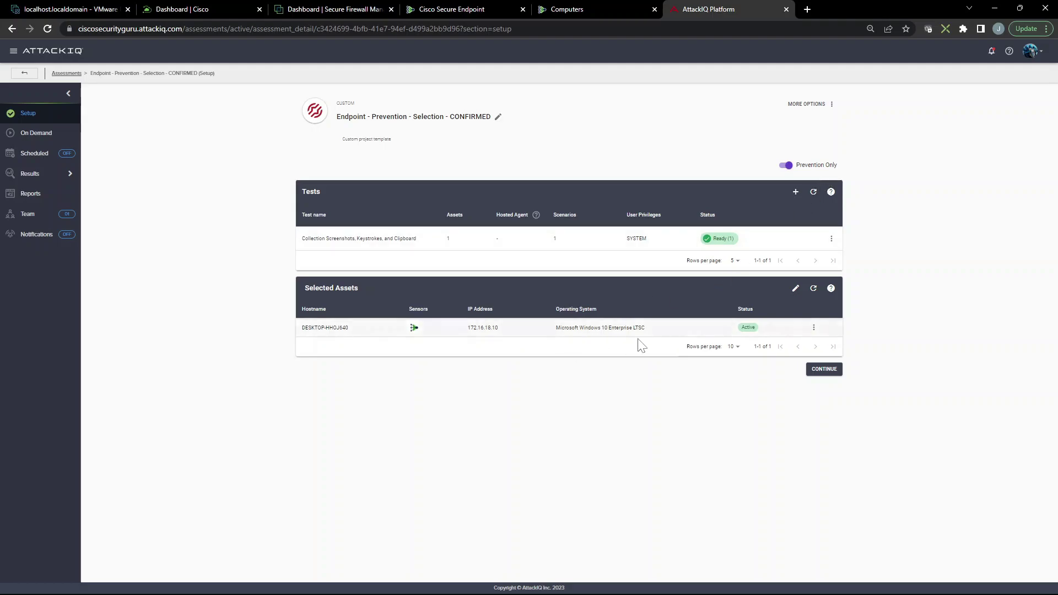
click(826, 370)
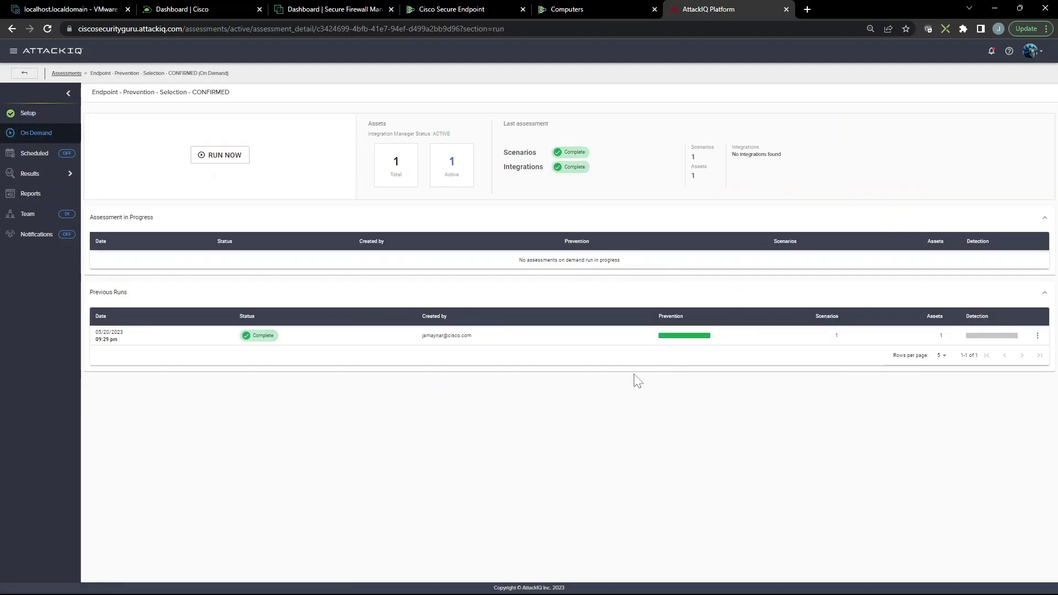
click(219, 158)
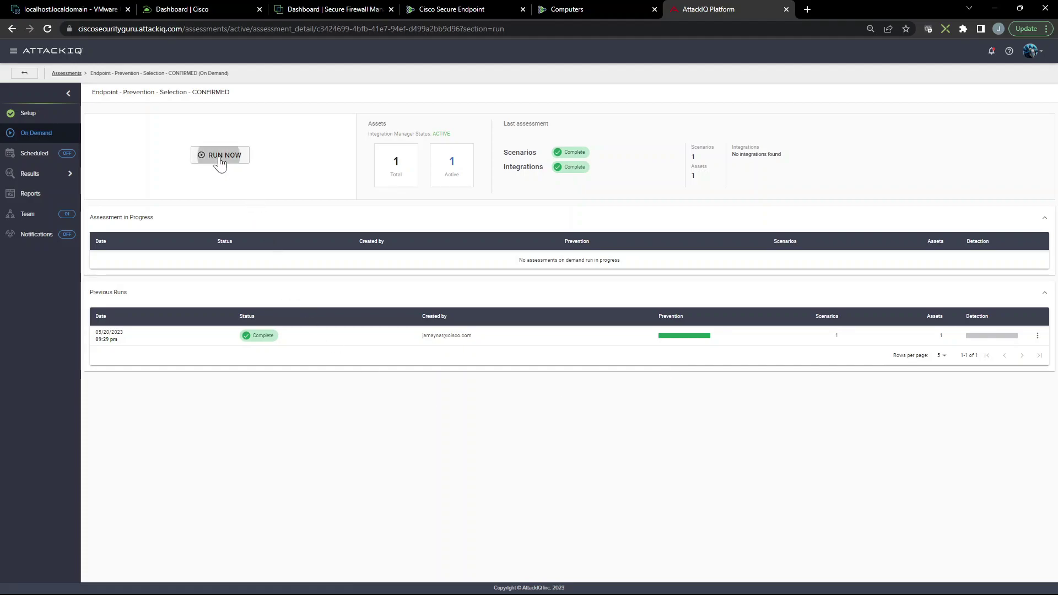
click(616, 363)
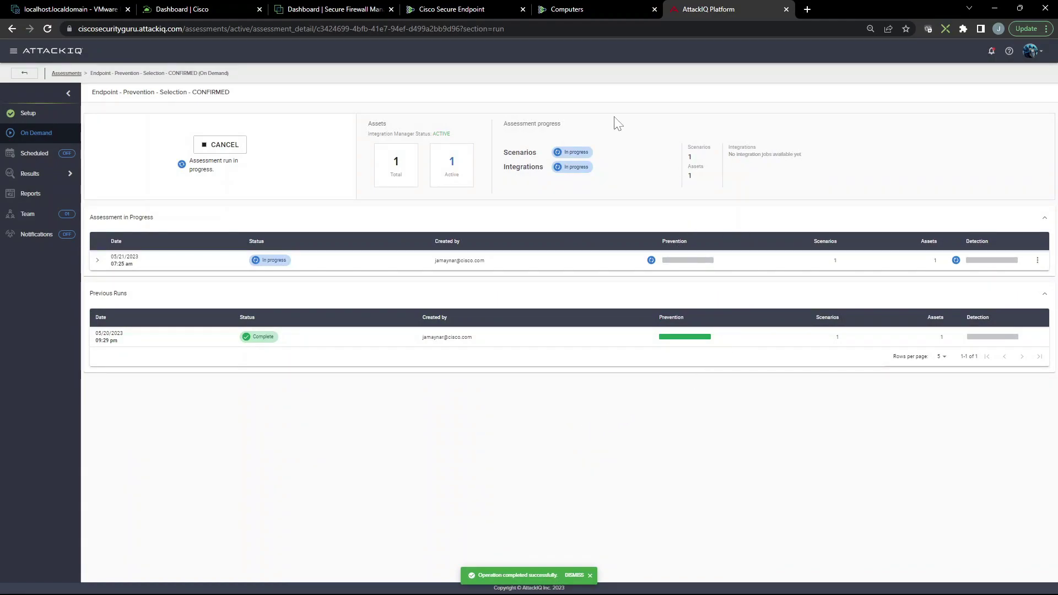
- Switch to the Cisco Secure Endpoint console, open the Events list and reload it
click(587, 10)
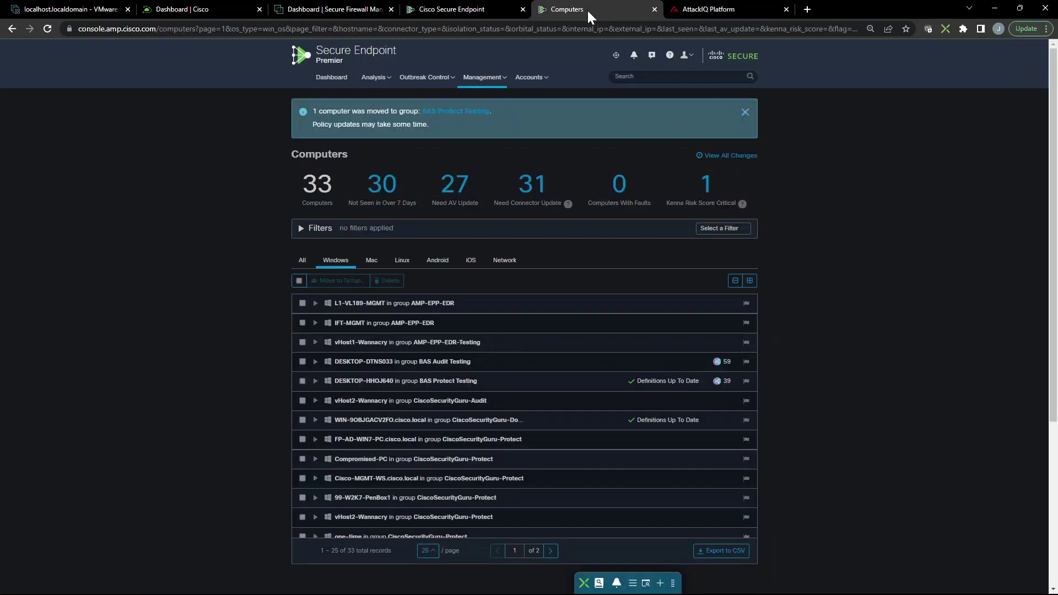
click(377, 82)
click(376, 95)
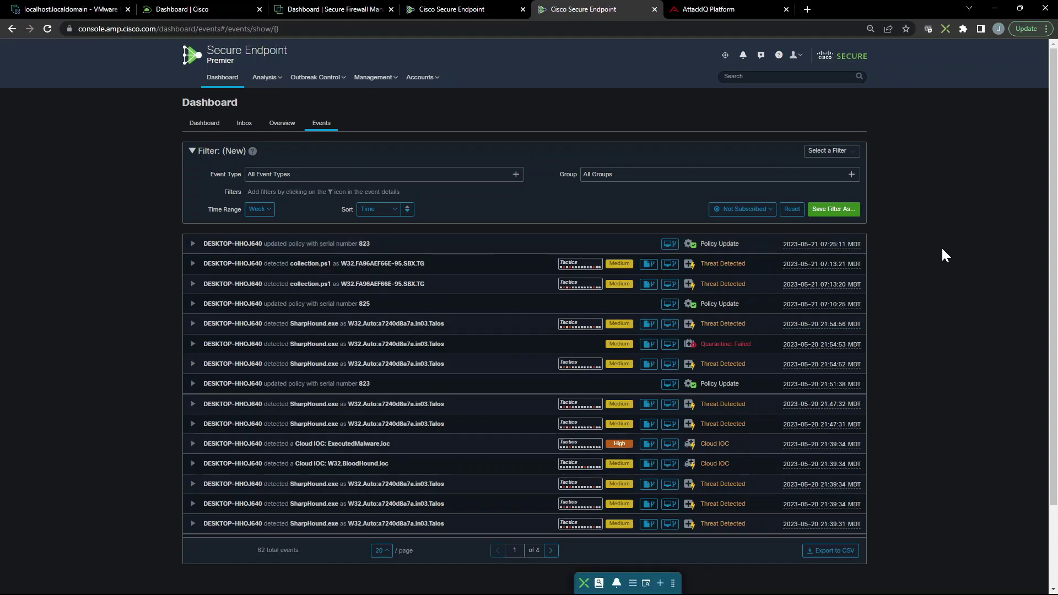
right_click(963, 226)
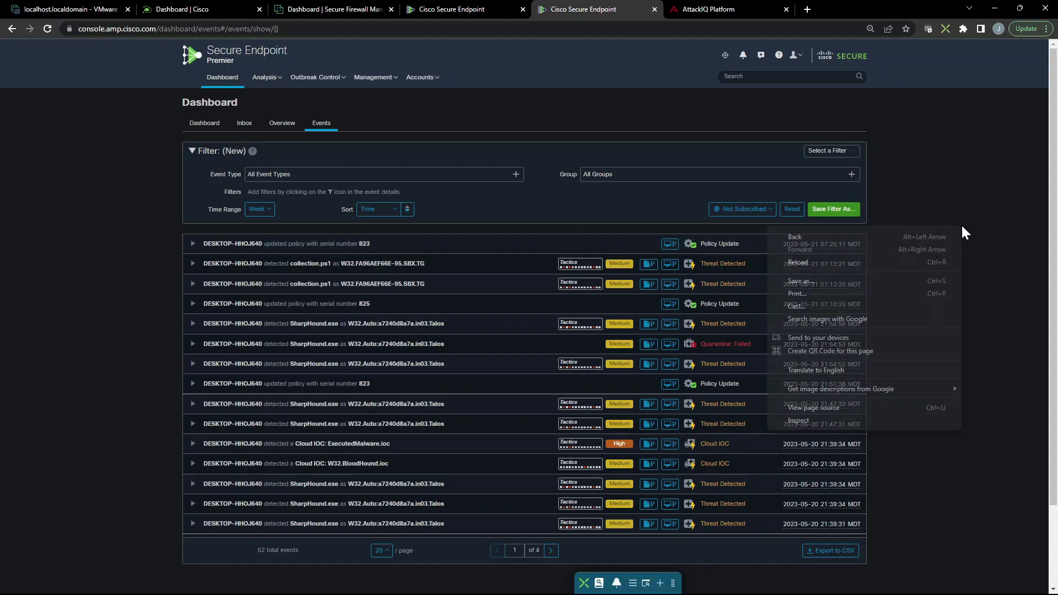
click(858, 264)
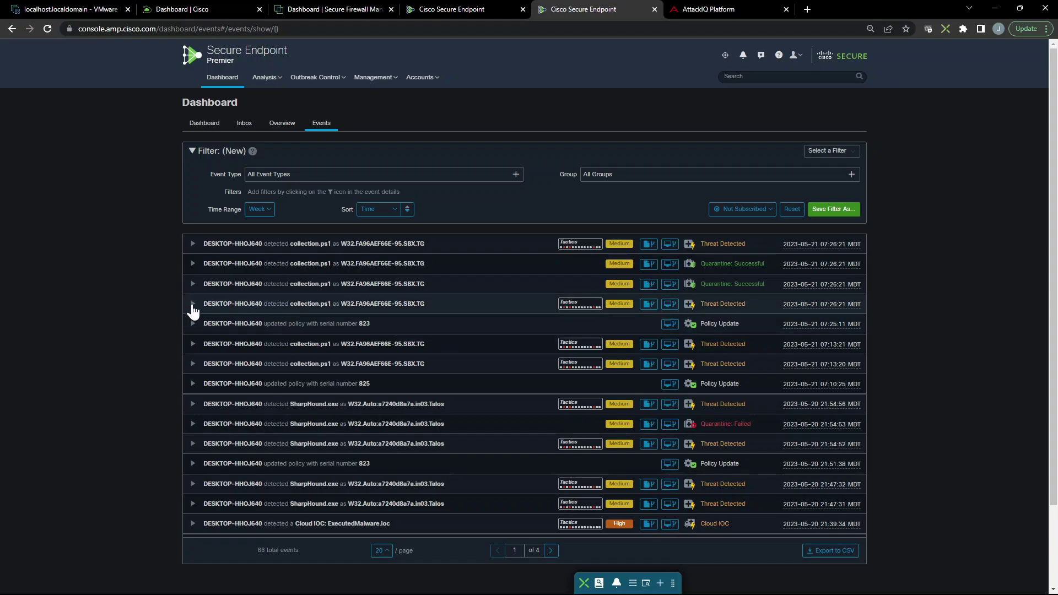
- Expand the earliest collection.ps1 Threat Detected event from 07:26:21 and open its file analysis report
click(193, 305)
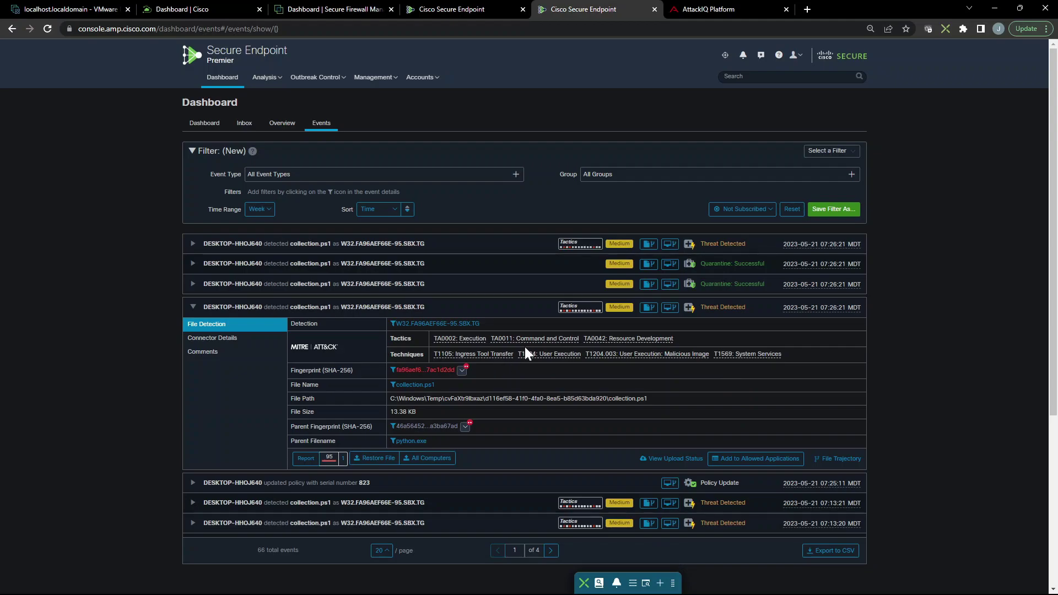
mouse_move(308, 462)
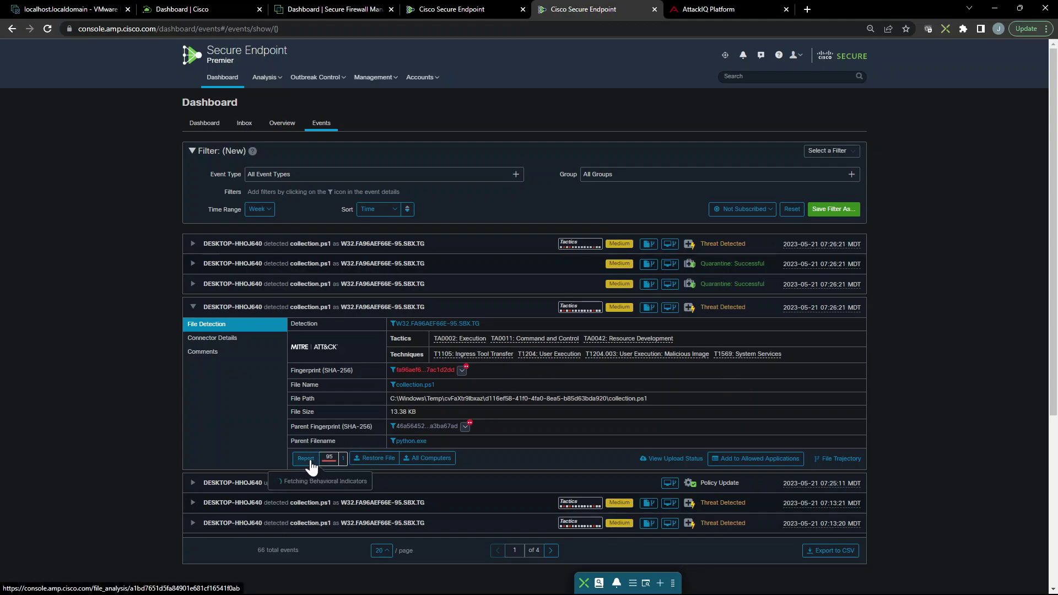
click(306, 459)
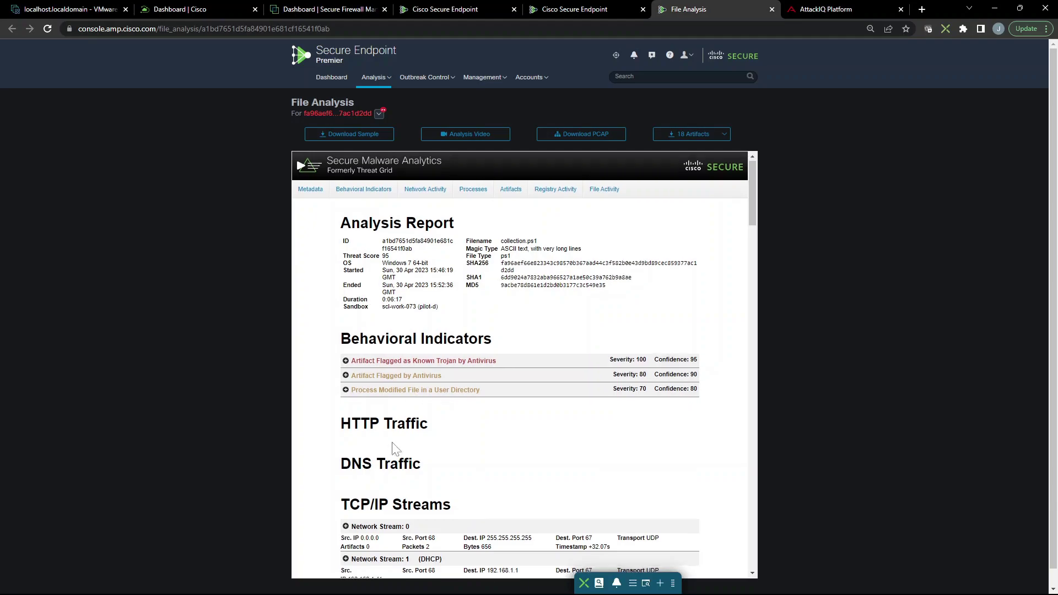
- Look through the collection.ps1 analysis report, watch its analysis video, and close the report
scroll(395, 444, down, 15)
scroll(467, 358, up, 15)
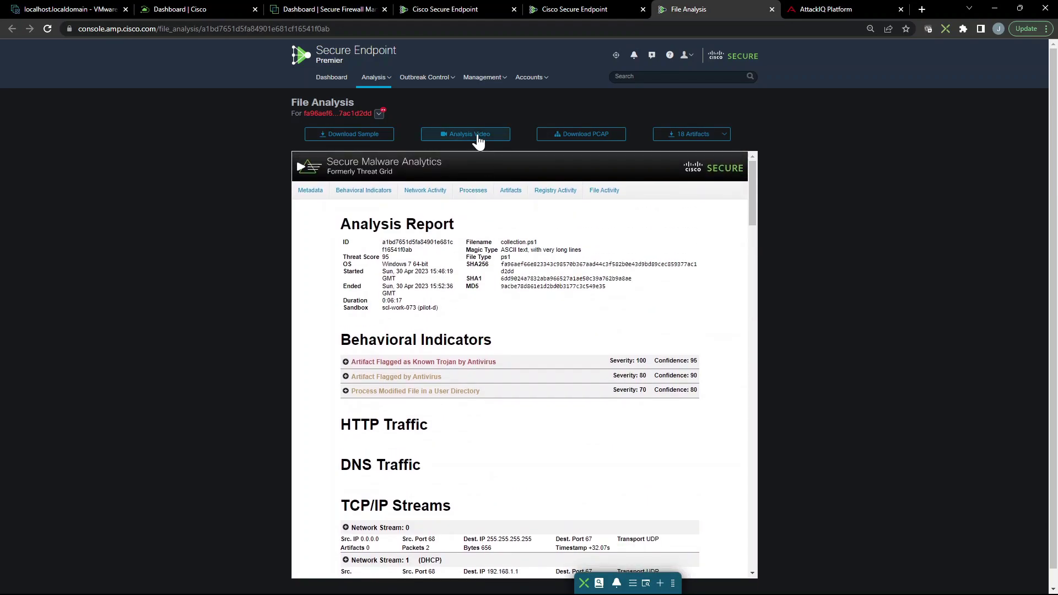
click(477, 137)
click(406, 304)
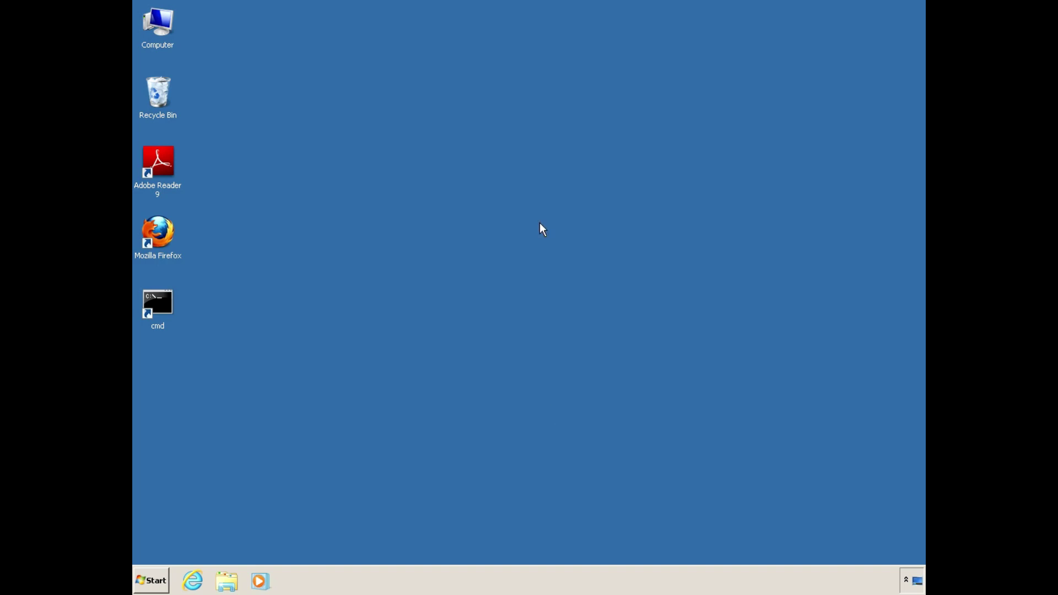
key(super)
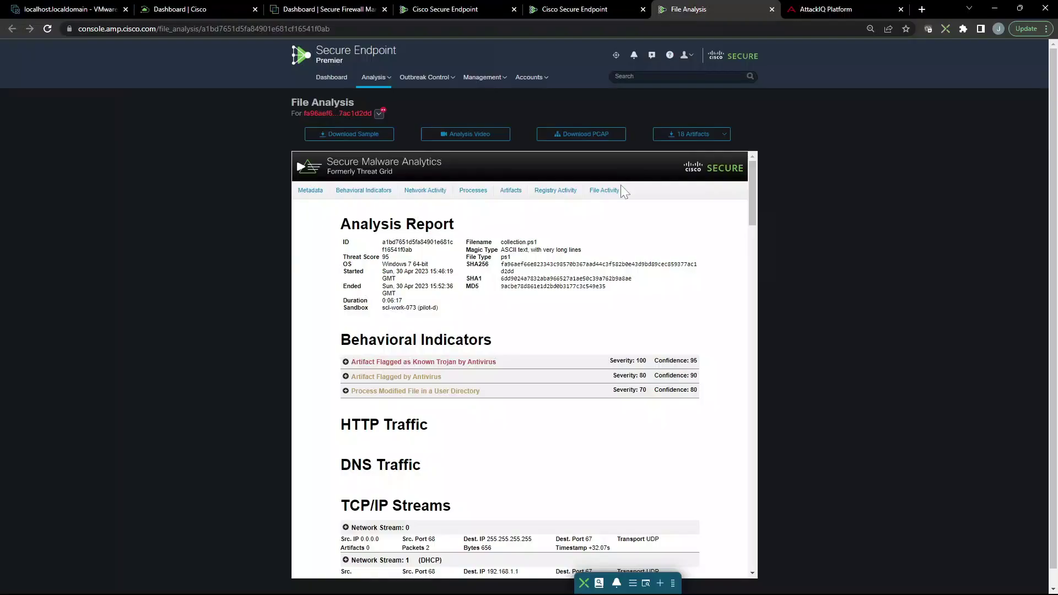
click(770, 10)
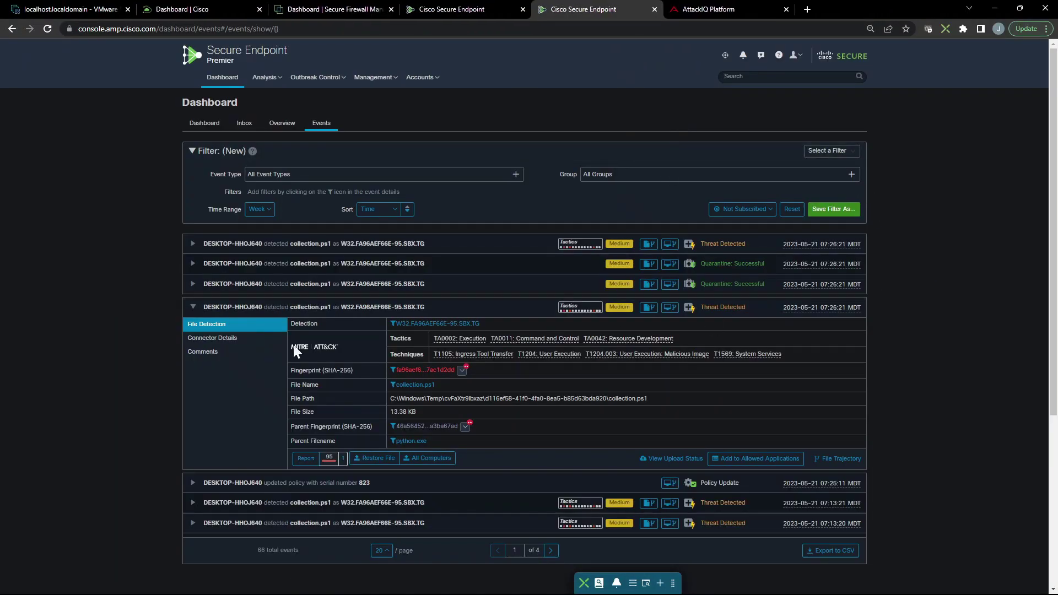
- Expand the lower Quarantine: Successful event for collection.ps1 and examine its event details in Device Trajectory
click(193, 308)
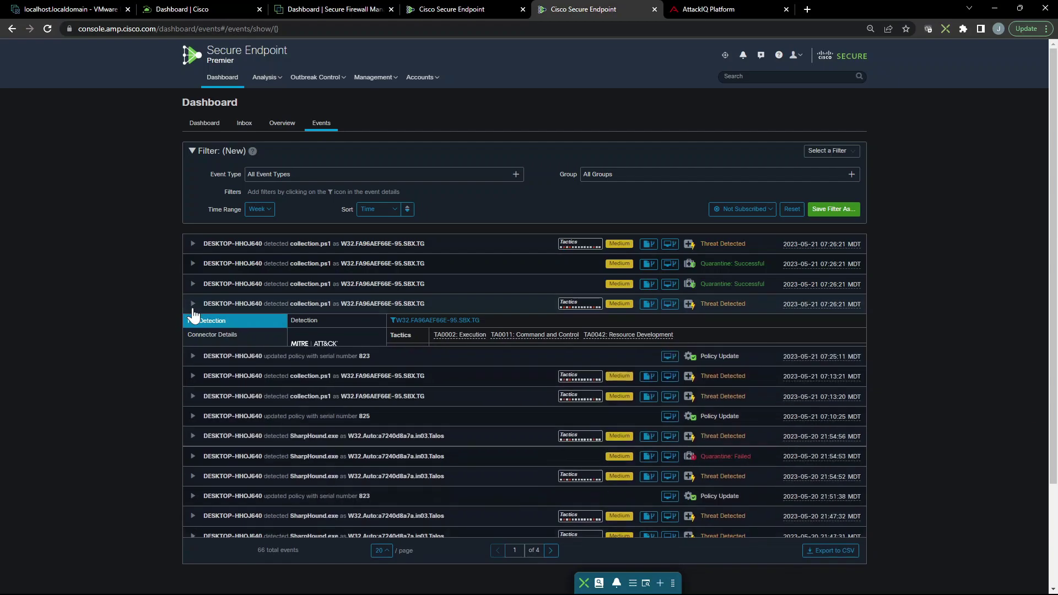
click(193, 287)
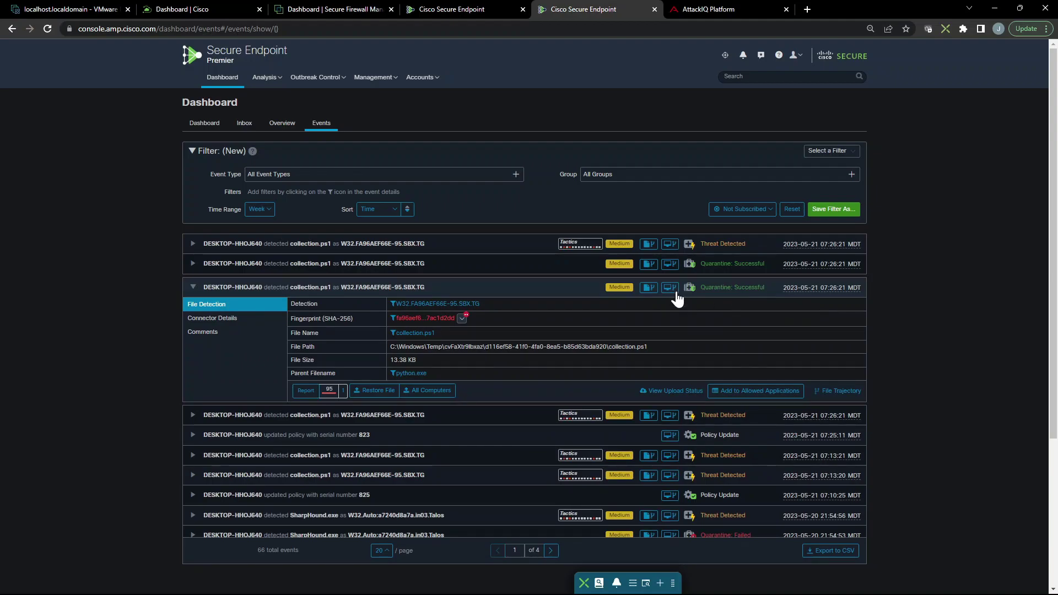
click(669, 287)
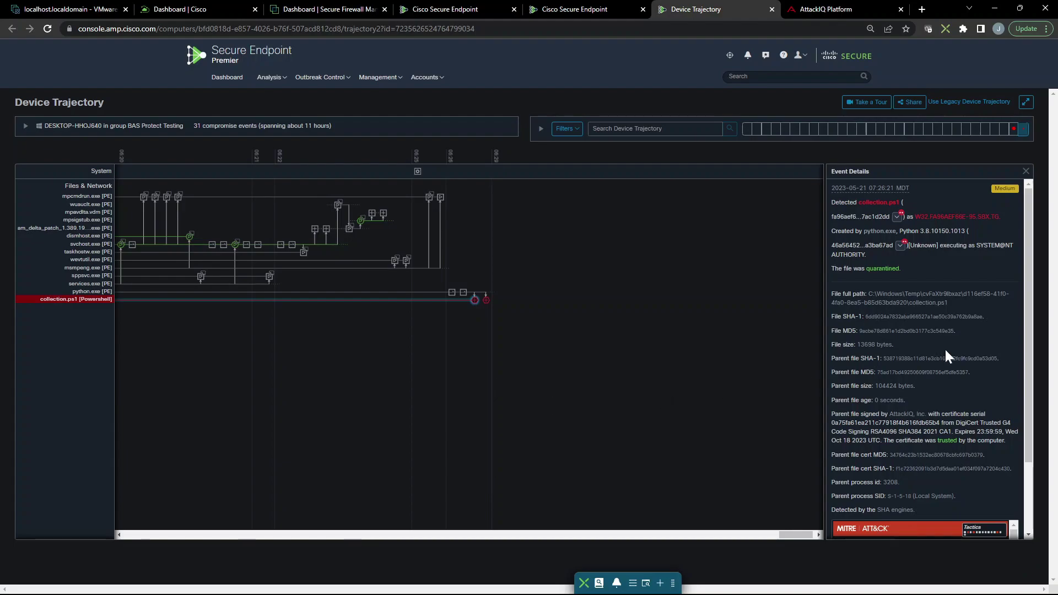
scroll(943, 379, down, 3)
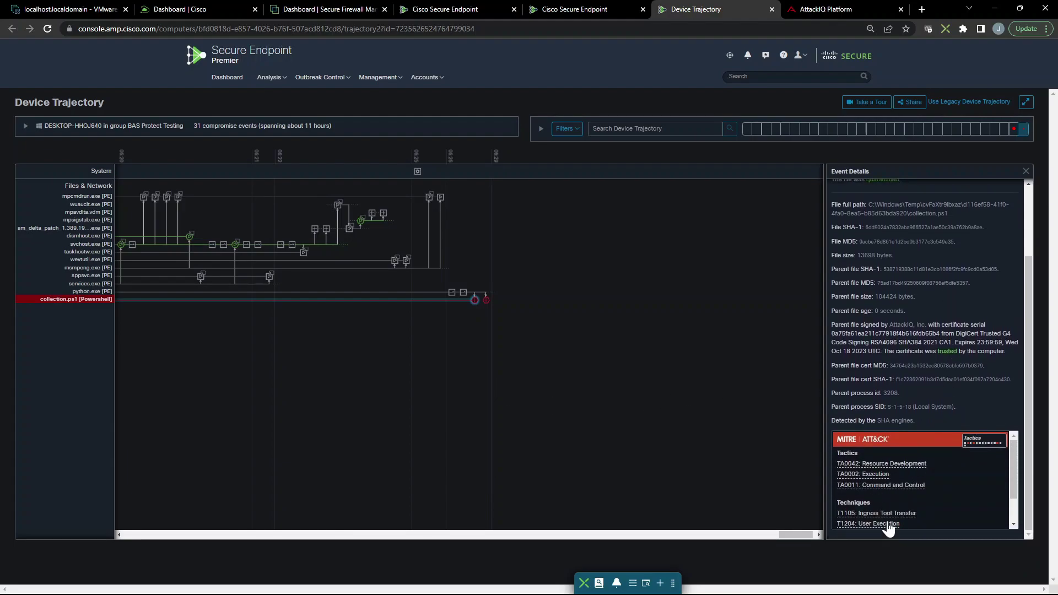
- Inspect the last collection.ps1 detection, the python.exe outgoing connection and earlier trajectory activity, and return to the Events list
click(487, 300)
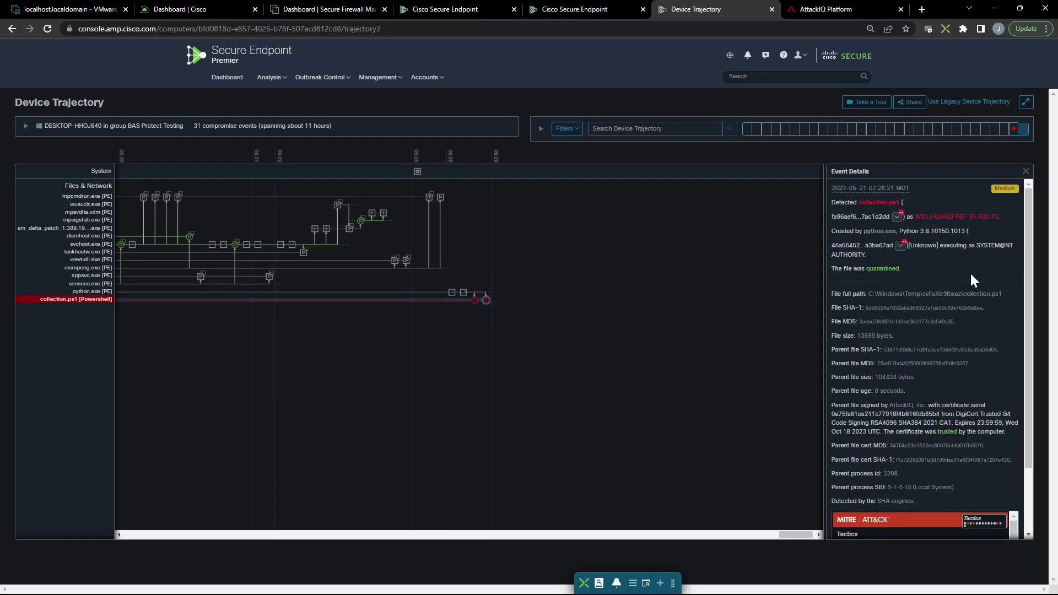
scroll(902, 279, down, 3)
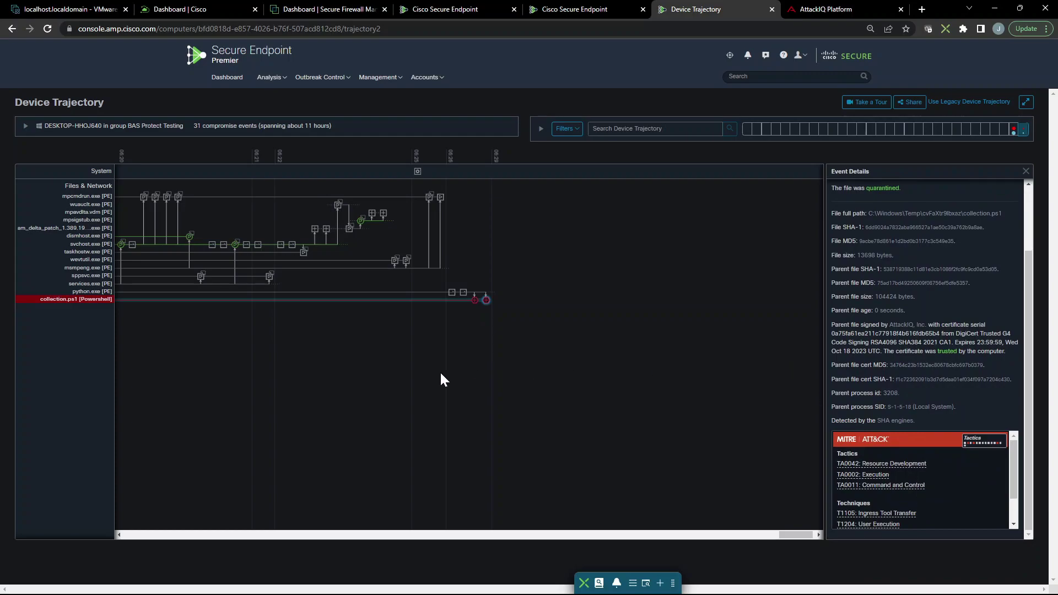
click(462, 299)
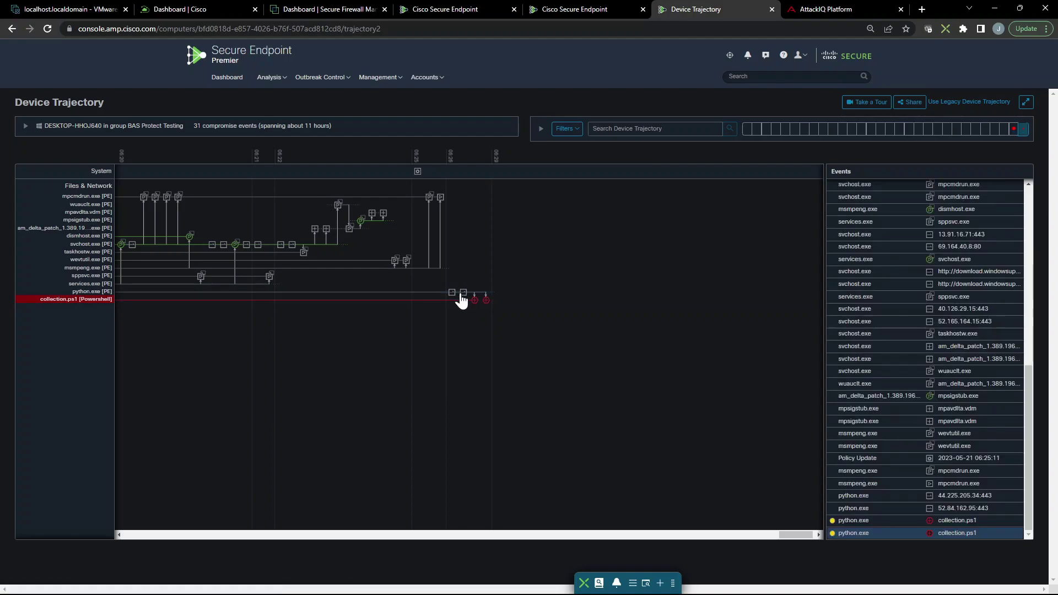
click(463, 297)
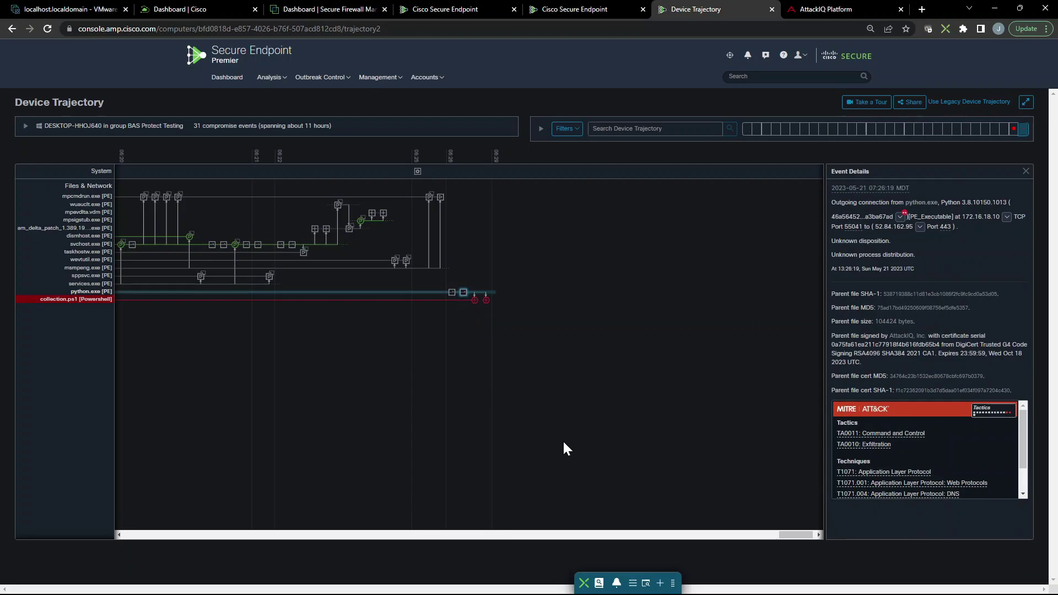
drag(785, 532, 772, 531)
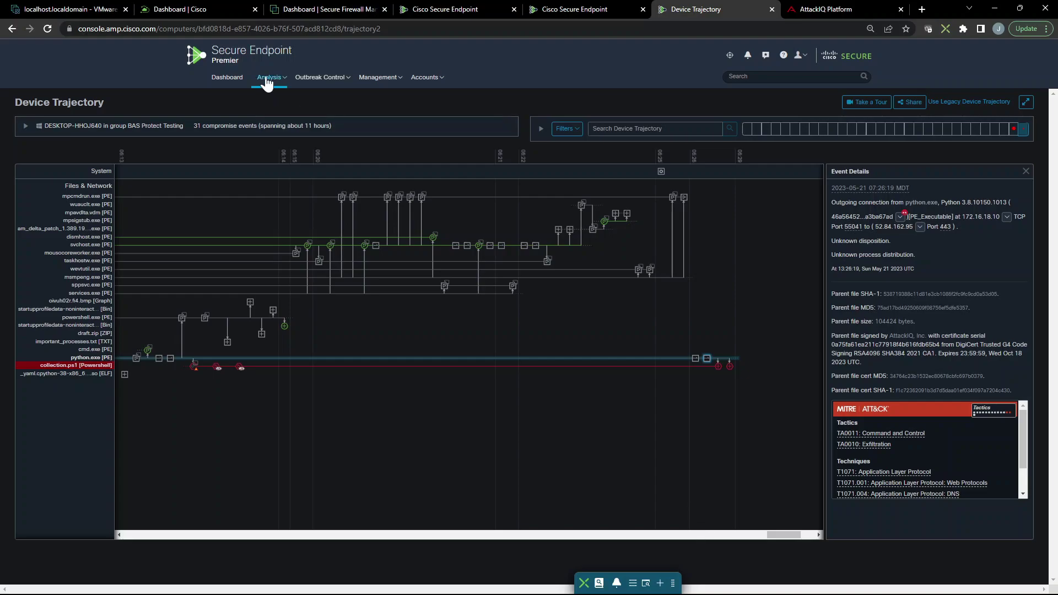
click(271, 97)
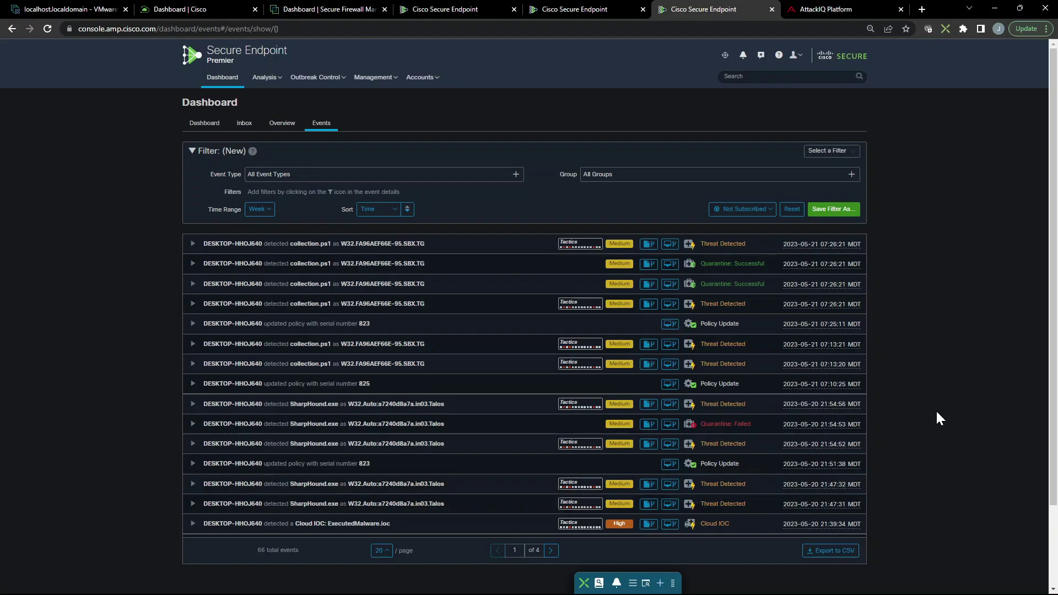
- Switch to the AttackIQ Platform and open the collection script scenario result from the 05/21/2023 07:25 am run
click(834, 11)
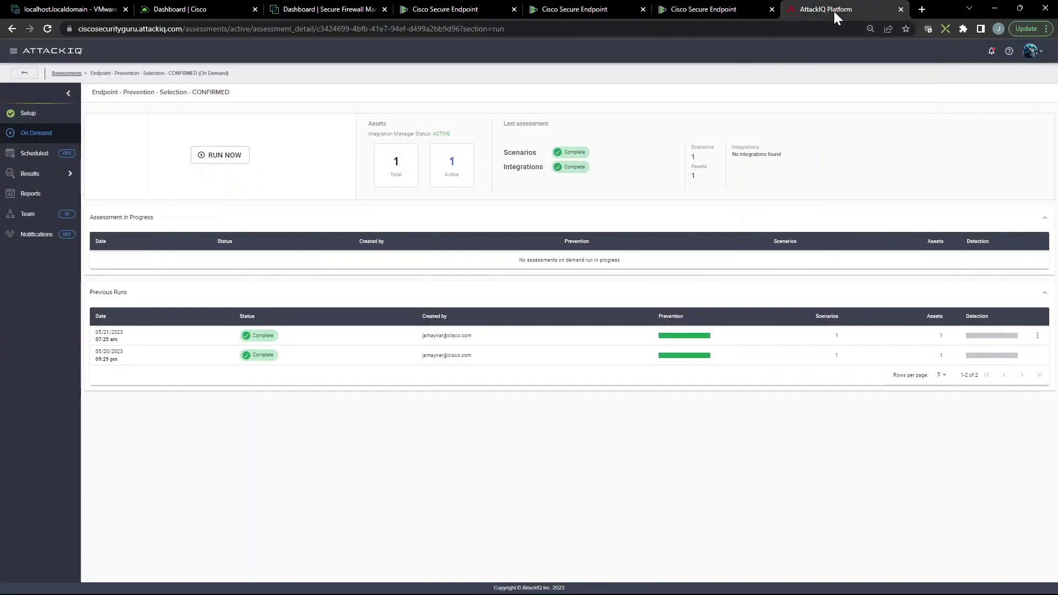
click(543, 340)
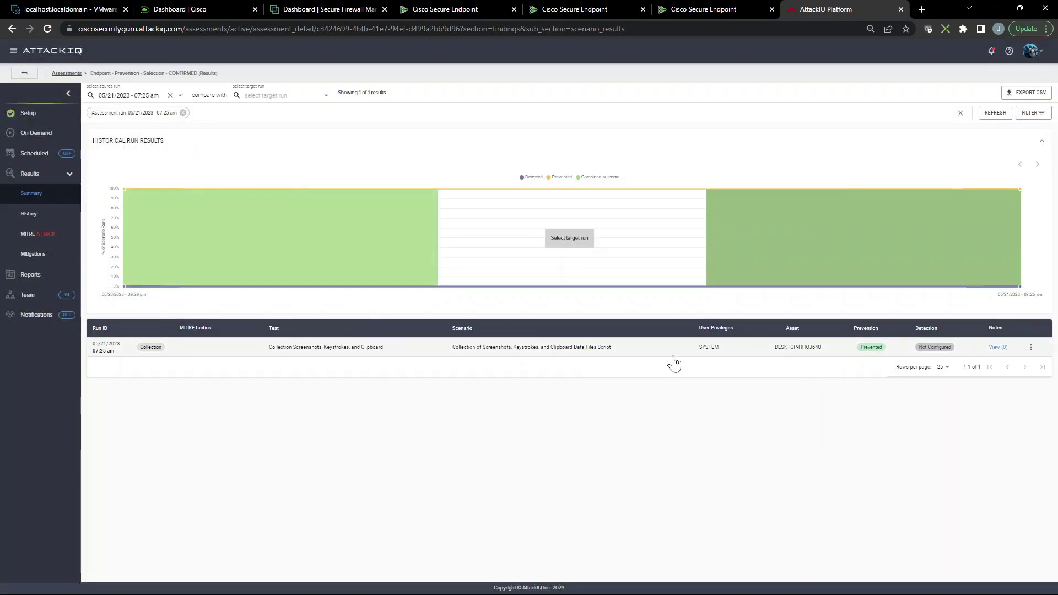
click(570, 348)
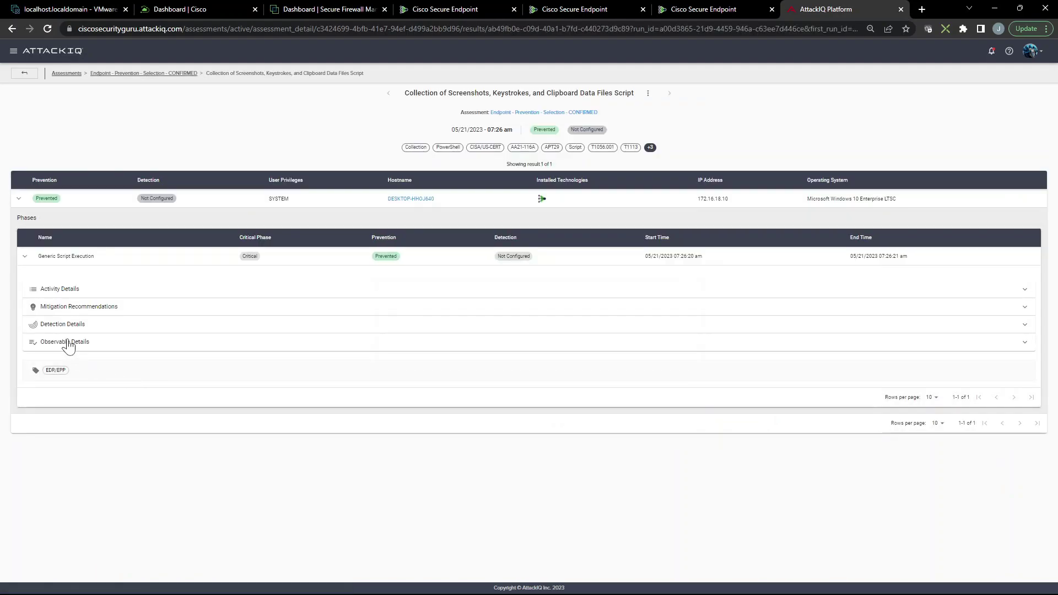
- Expand the Generic Script Execution phase's Activity Details and highlight the collection.ps1 execution outcome, followed by the phrase "deleted by a Security Tool"
click(54, 290)
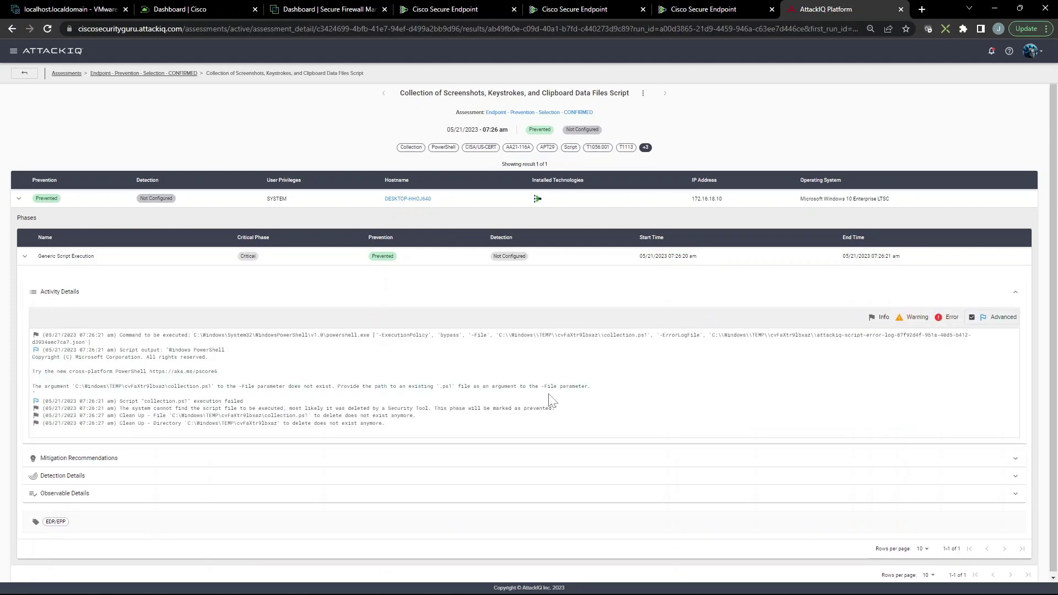
drag(244, 404, 122, 408)
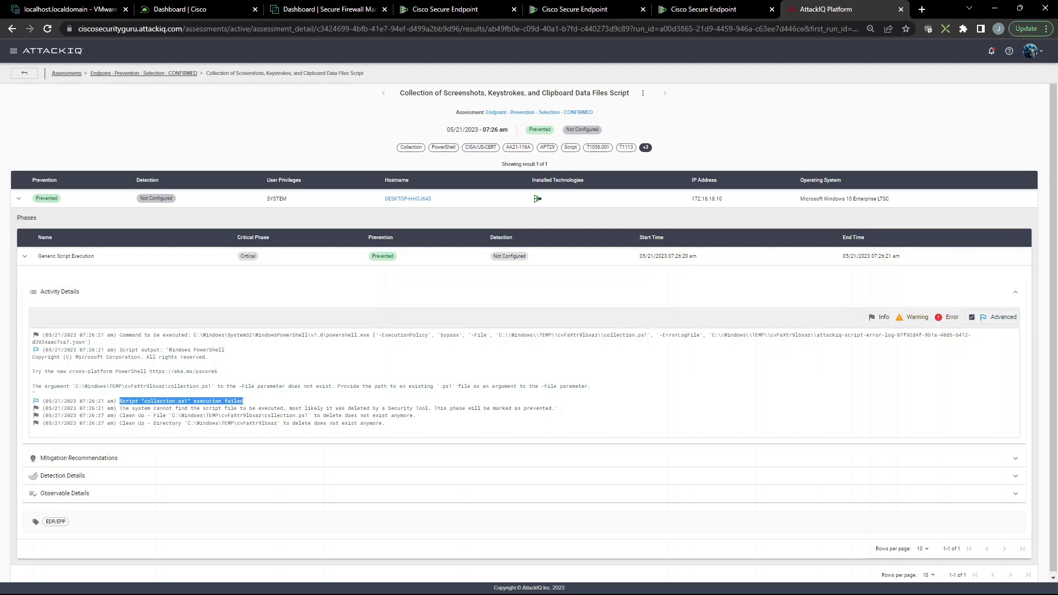
click(384, 434)
drag(345, 409, 431, 408)
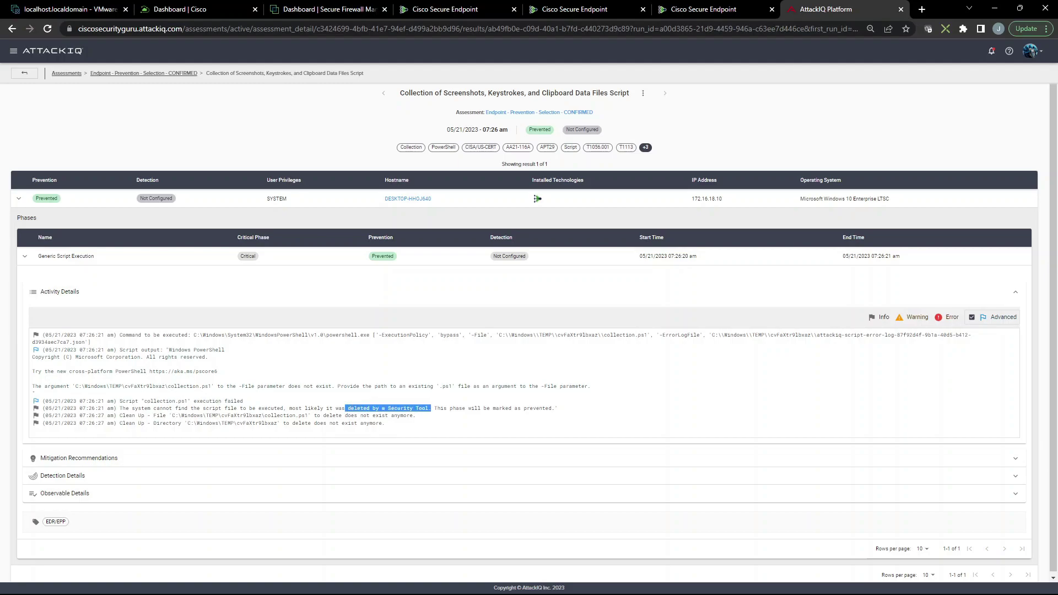